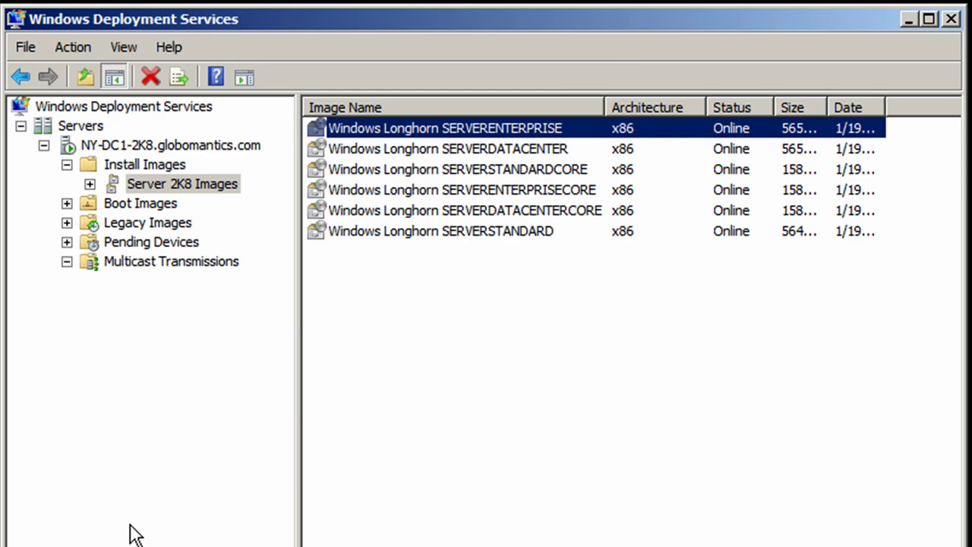
- Launch Windows System Image Manager from All Programs > Microsoft Windows AIK in the Start menu
key(super)
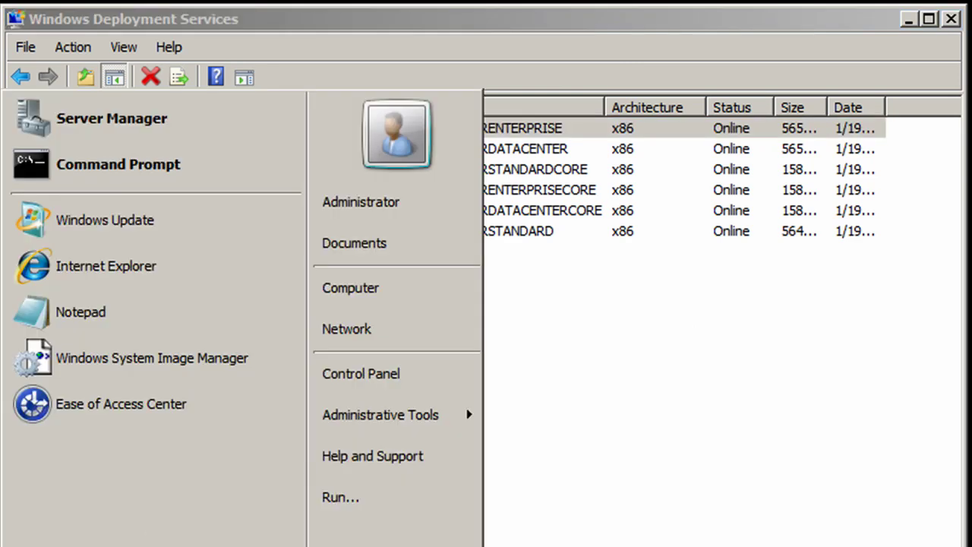
click(167, 541)
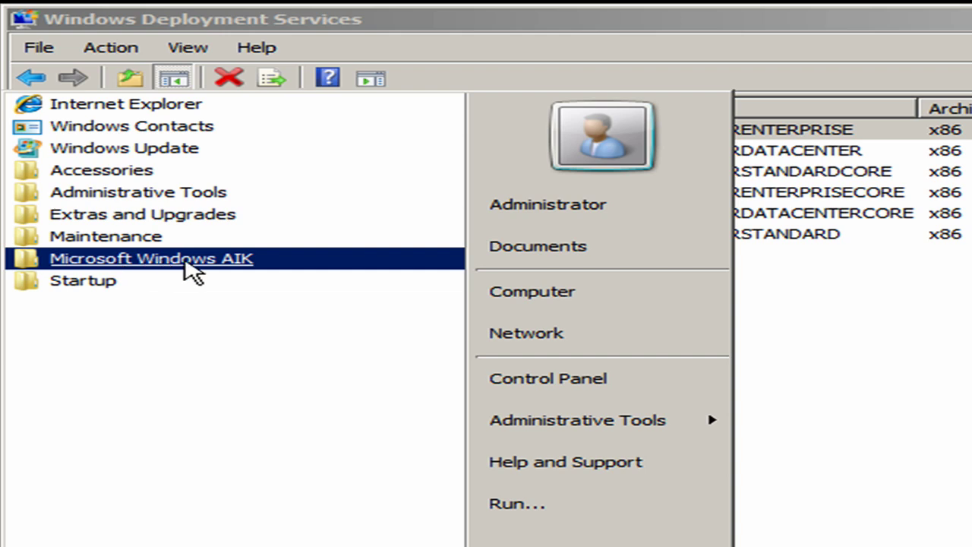
click(191, 262)
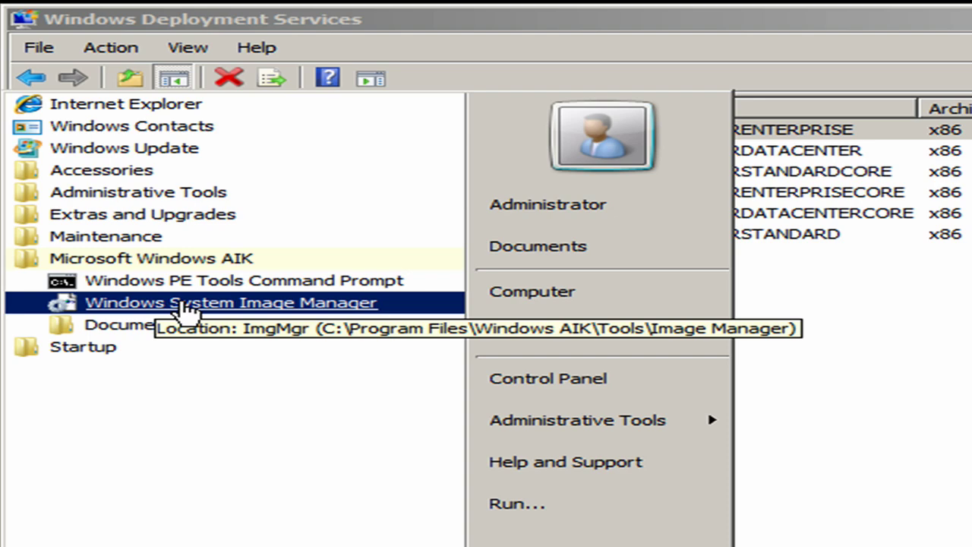
click(183, 304)
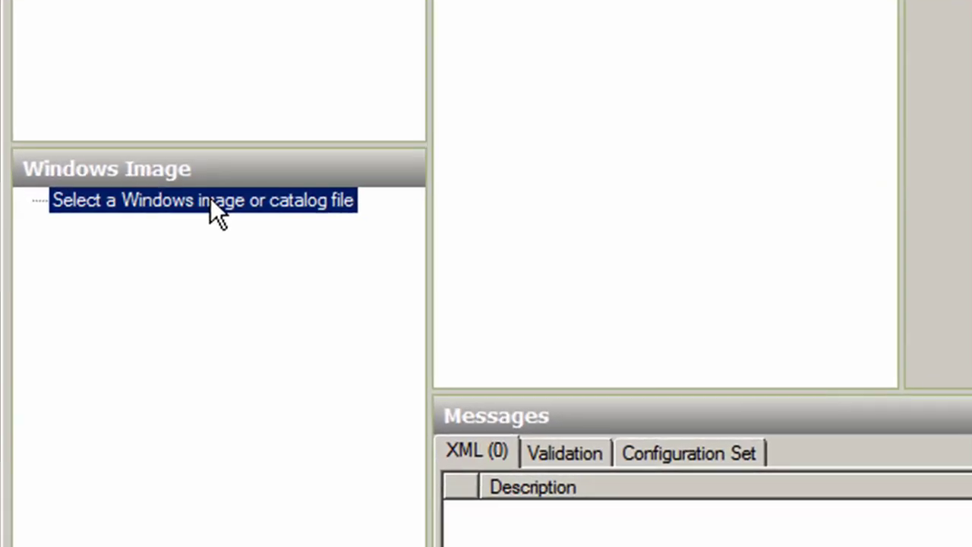
- Select install.wim as the Windows image and pick its SERVERENTERPRISE edition
right_click(155, 328)
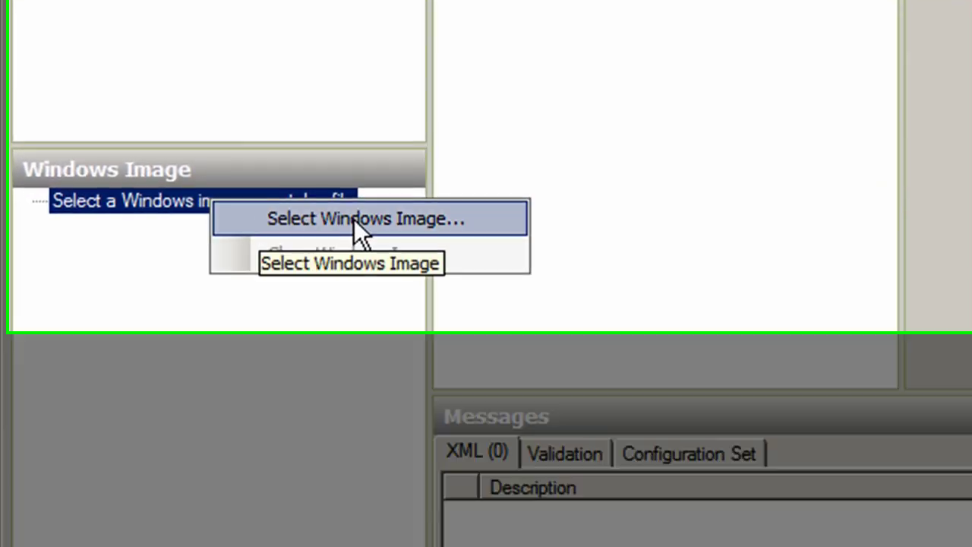
click(354, 218)
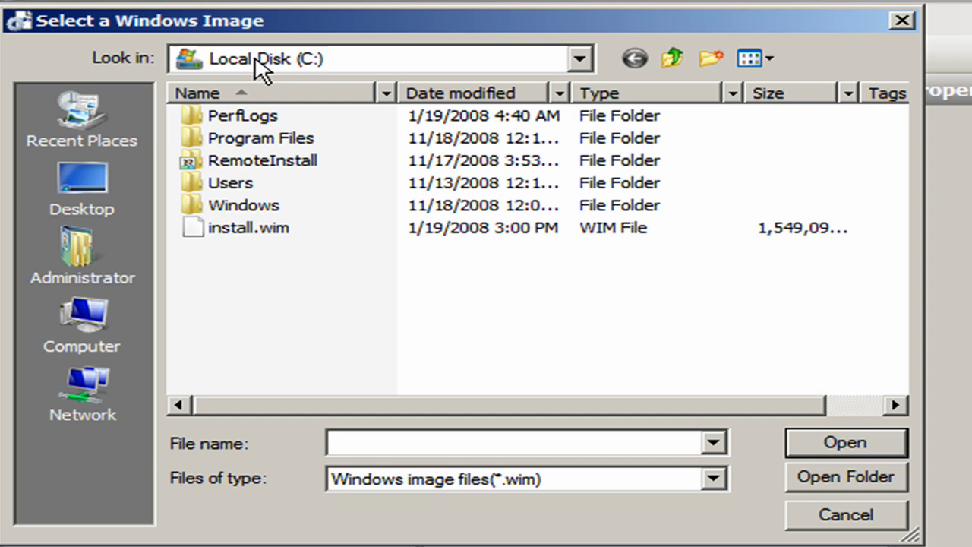
double_click(235, 229)
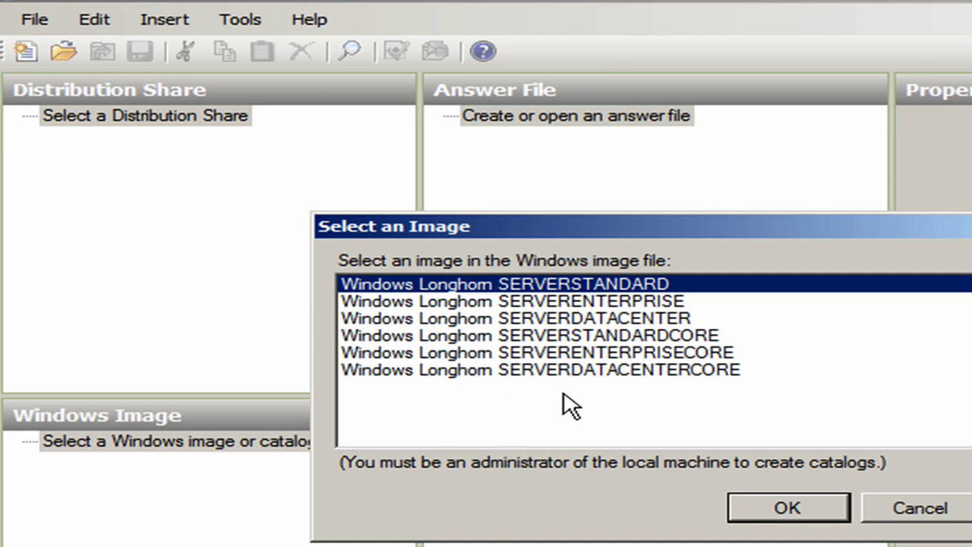
click(492, 304)
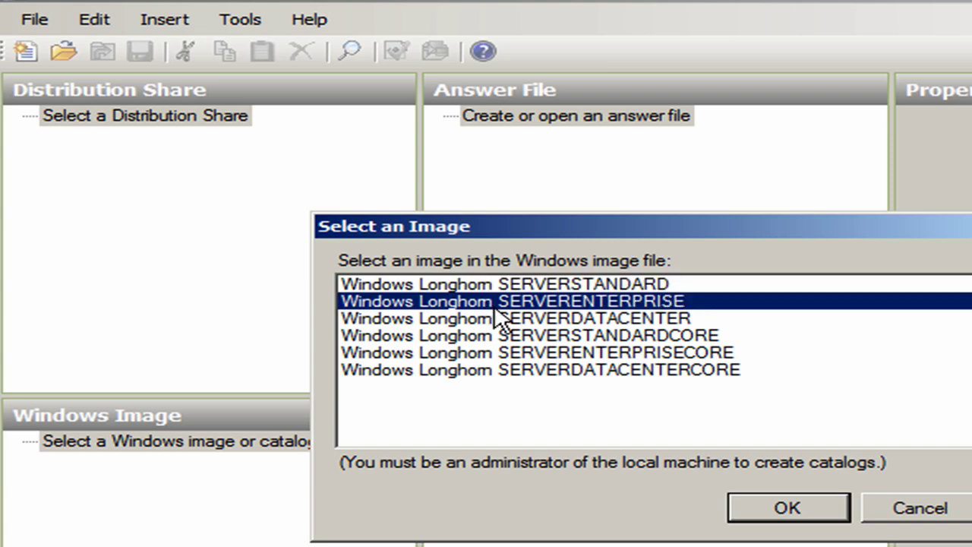
- Confirm the SERVERENTERPRISE edition and agree to generate a catalog file for install.wim
click(757, 509)
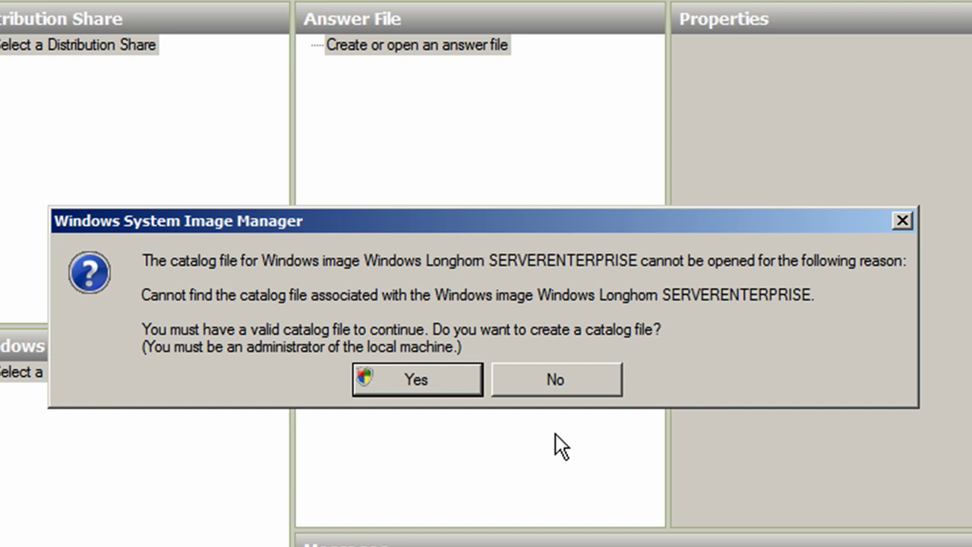
click(446, 375)
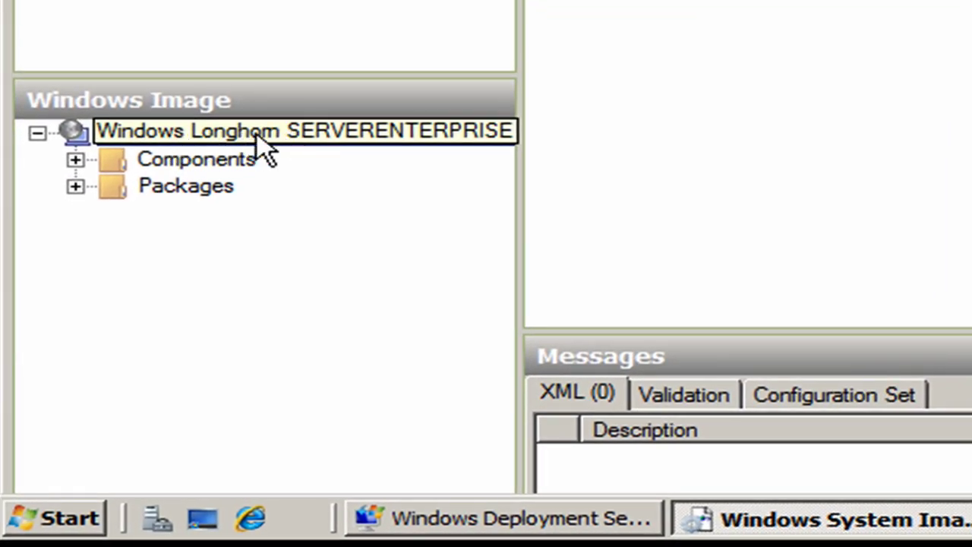
- Create a new Untitled answer file for the loaded SERVERENTERPRISE image
click(257, 137)
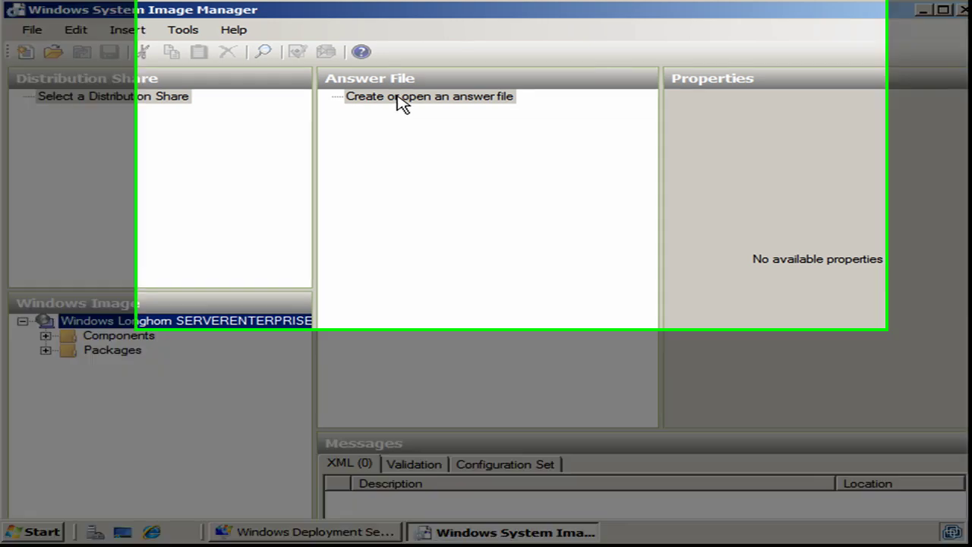
right_click(401, 100)
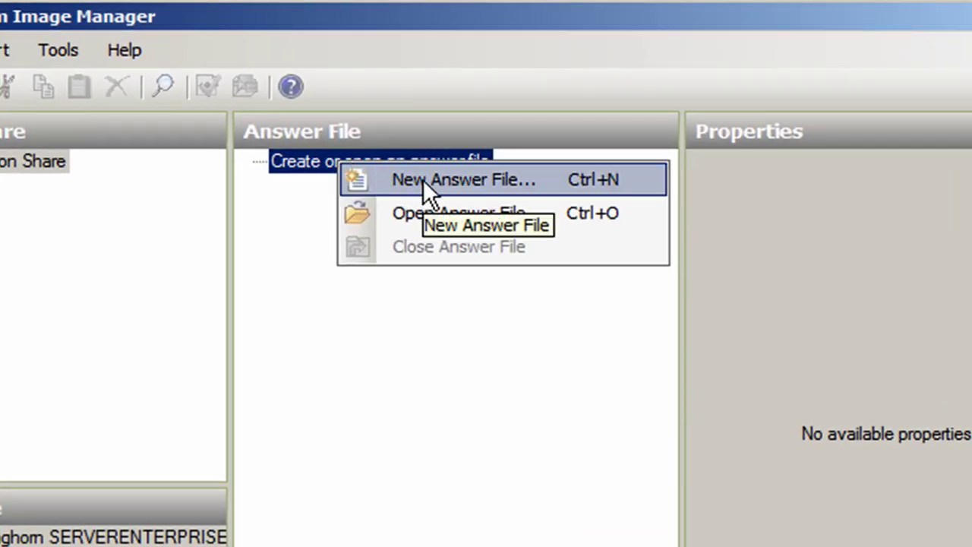
click(423, 179)
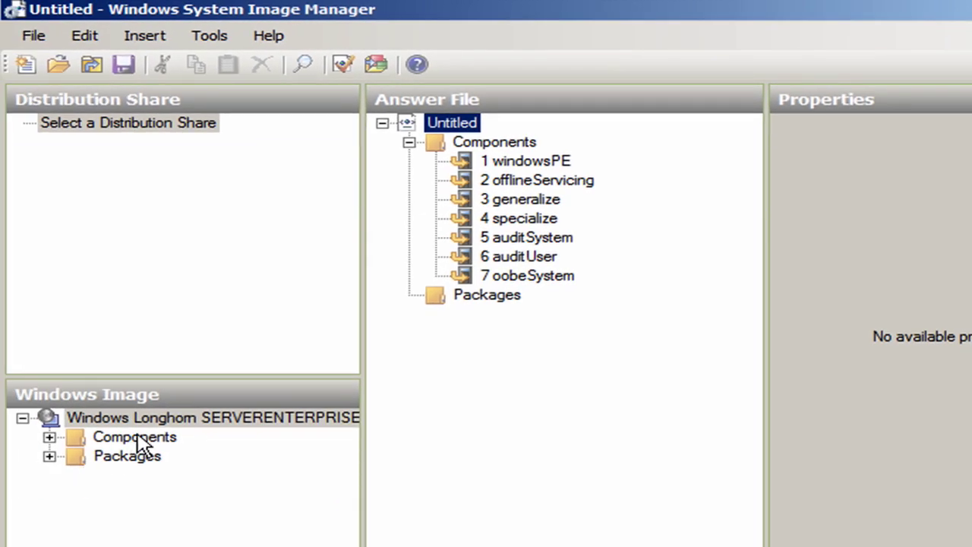
- Find x86_Microsoft-Windows-UnattendedJoin > Identification > Credentials and show which passes it can join
click(49, 438)
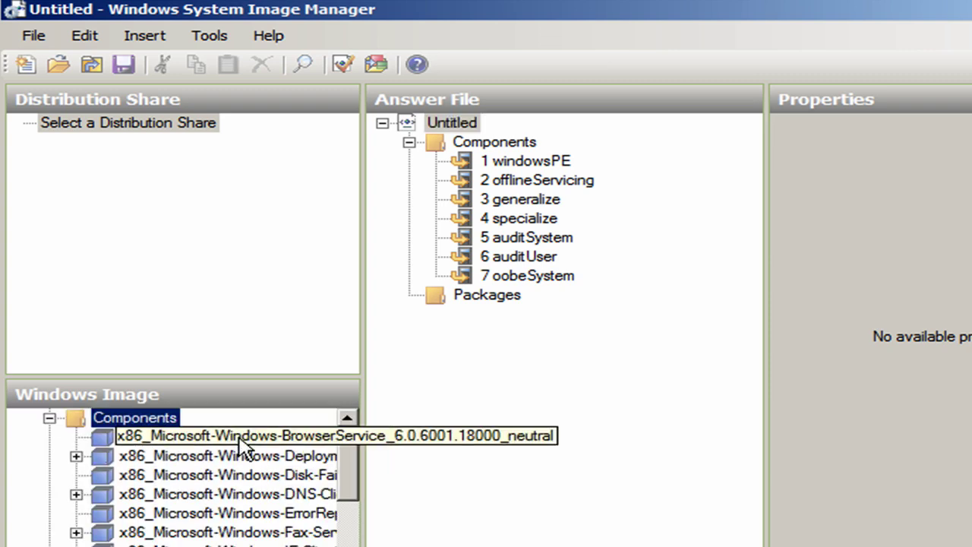
scroll(227, 536, down, 2)
scroll(226, 535, down, 12)
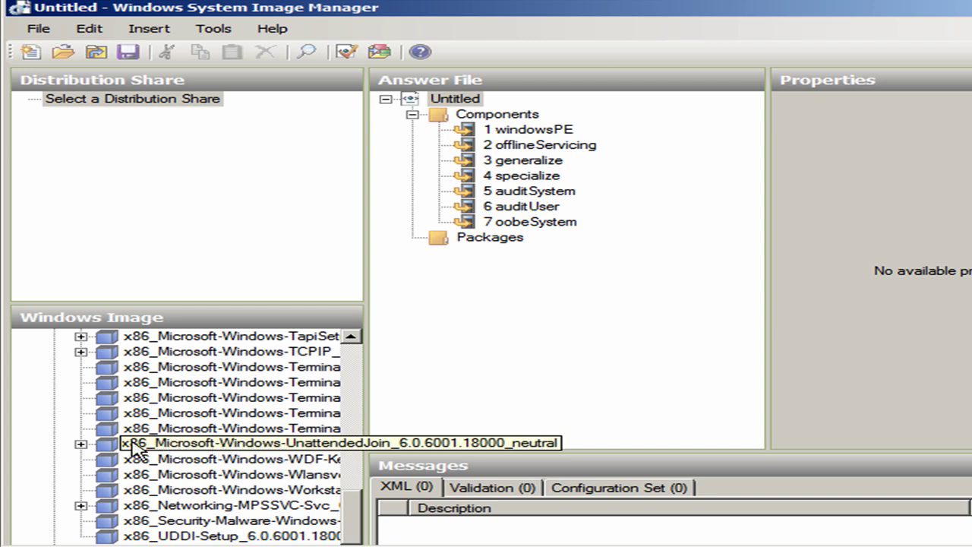
click(79, 445)
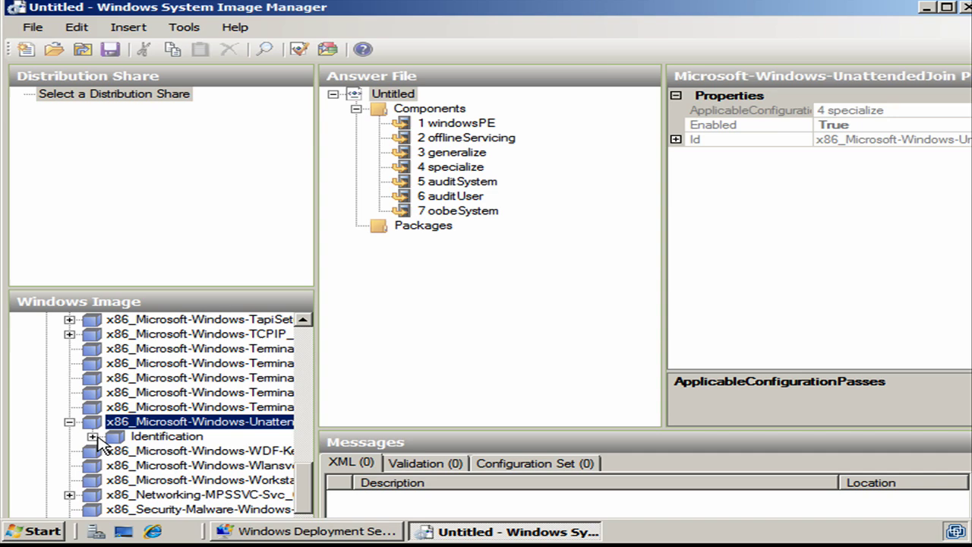
click(97, 439)
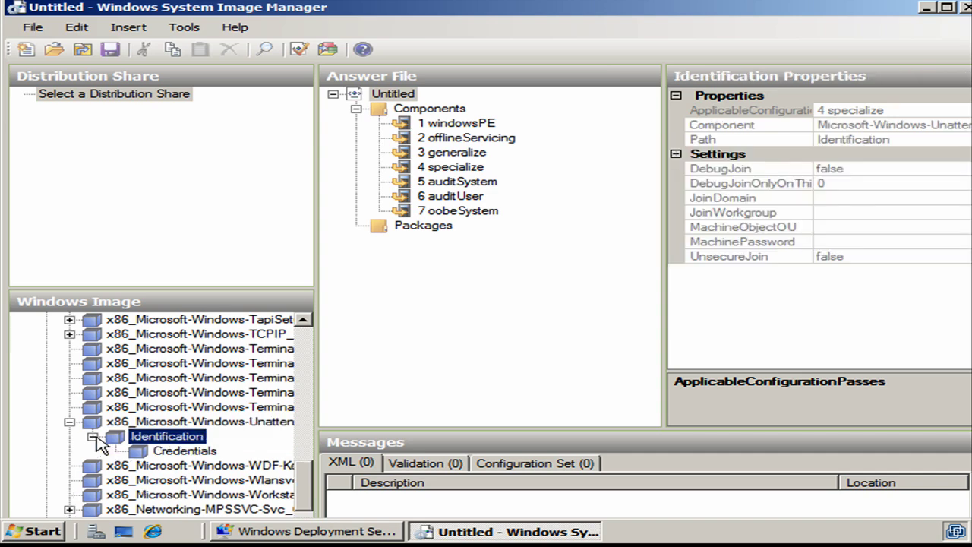
click(152, 454)
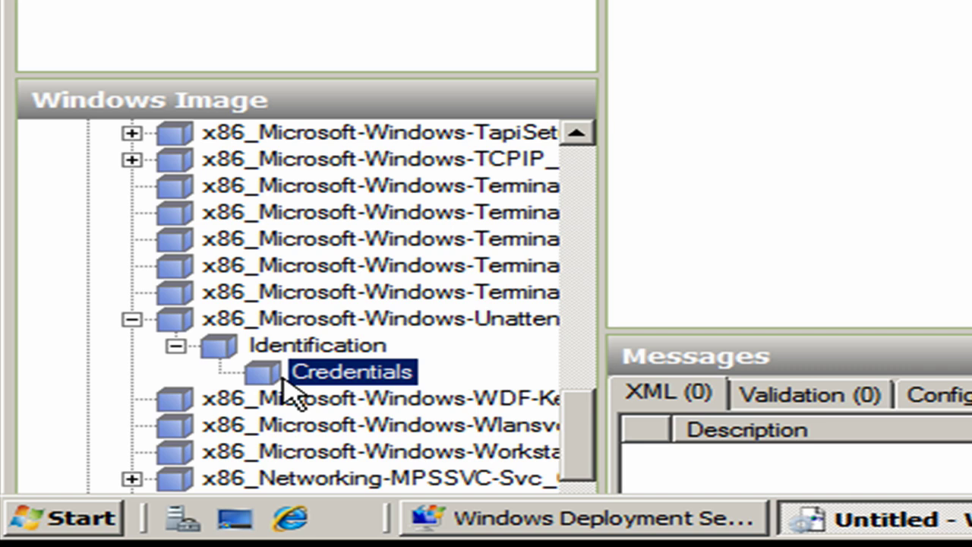
right_click(329, 384)
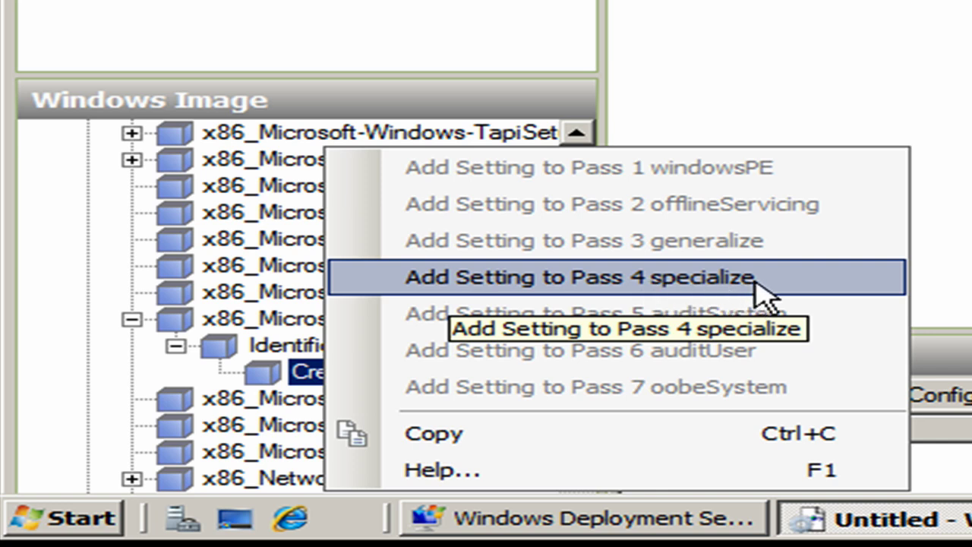
- Add Credentials to 4 specialize with domain globomantics.com, the account password and username administrator
click(658, 278)
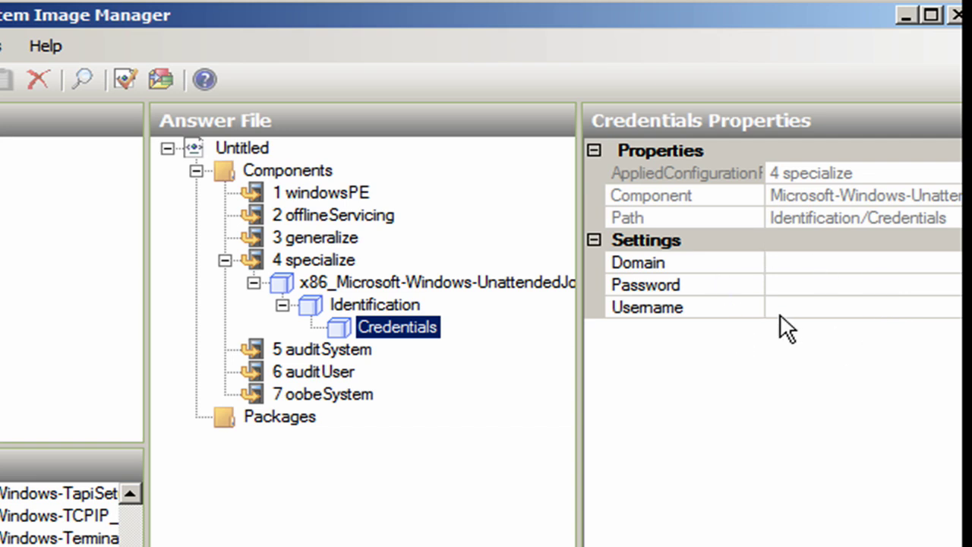
click(784, 262)
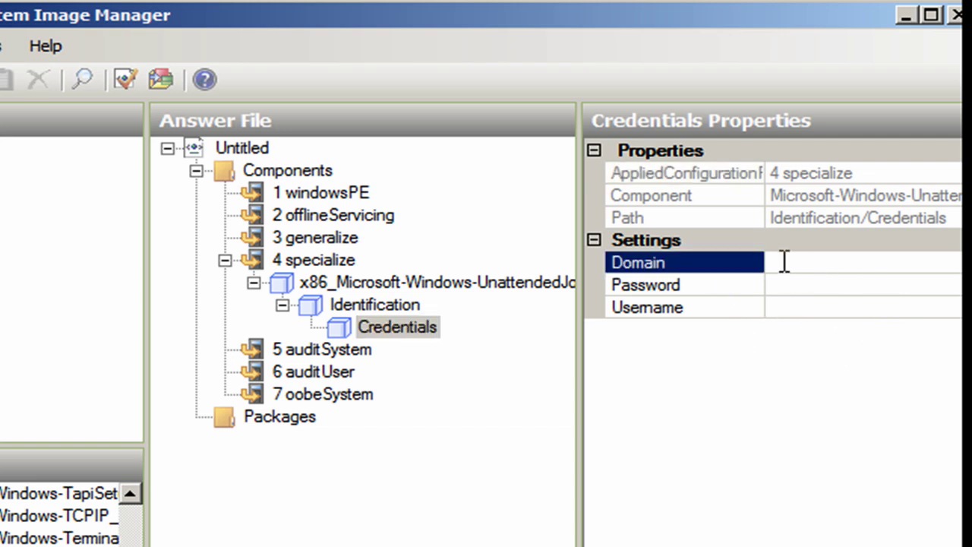
text(globomantics.com)
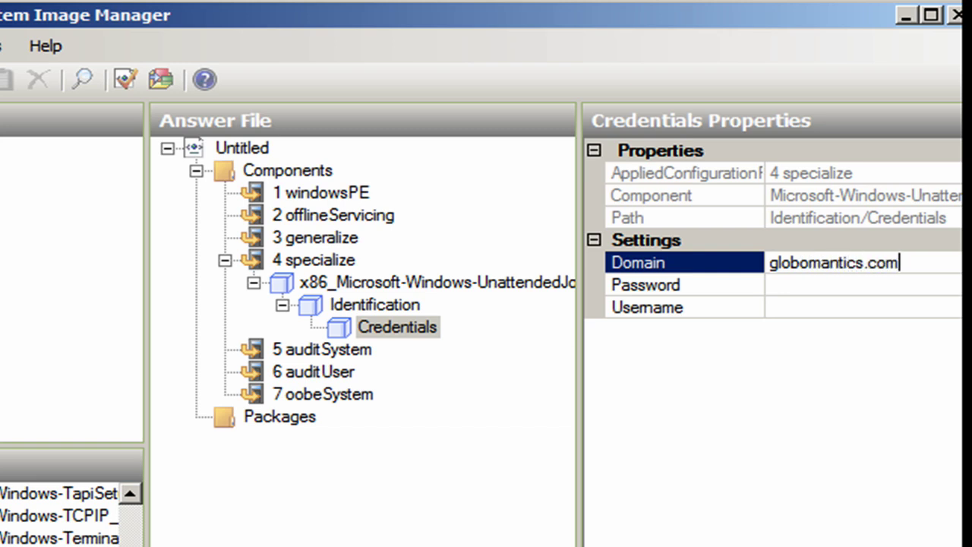
key(Return)
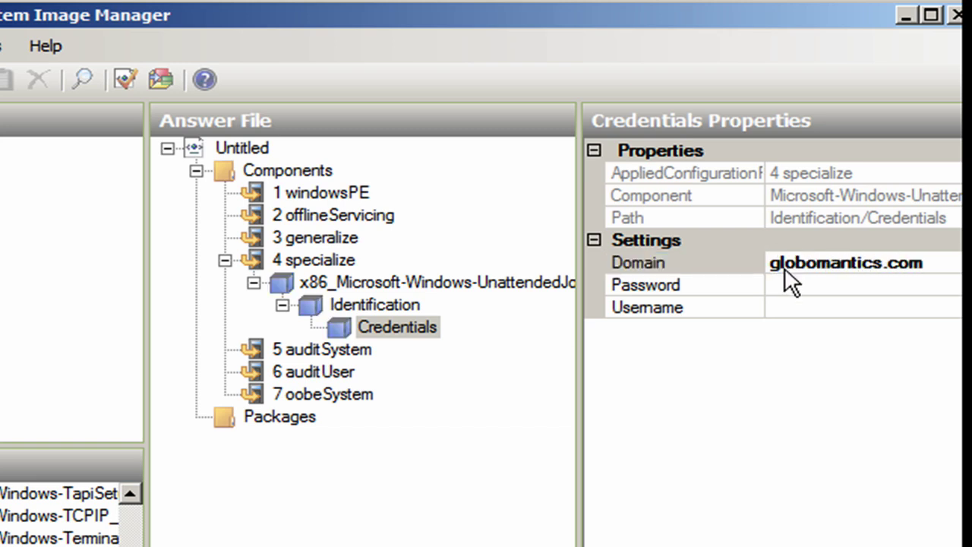
click(783, 283)
text(P)
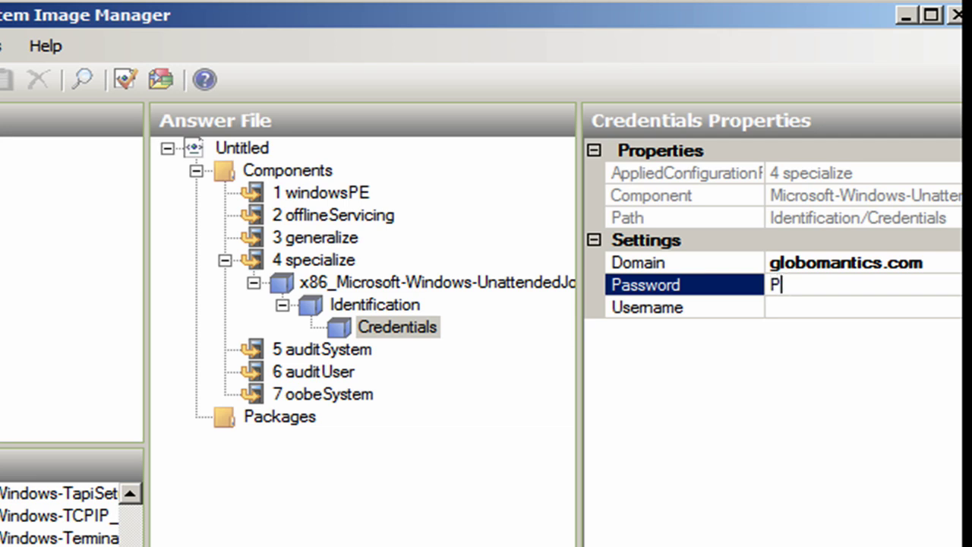
text(@ssw0rd)
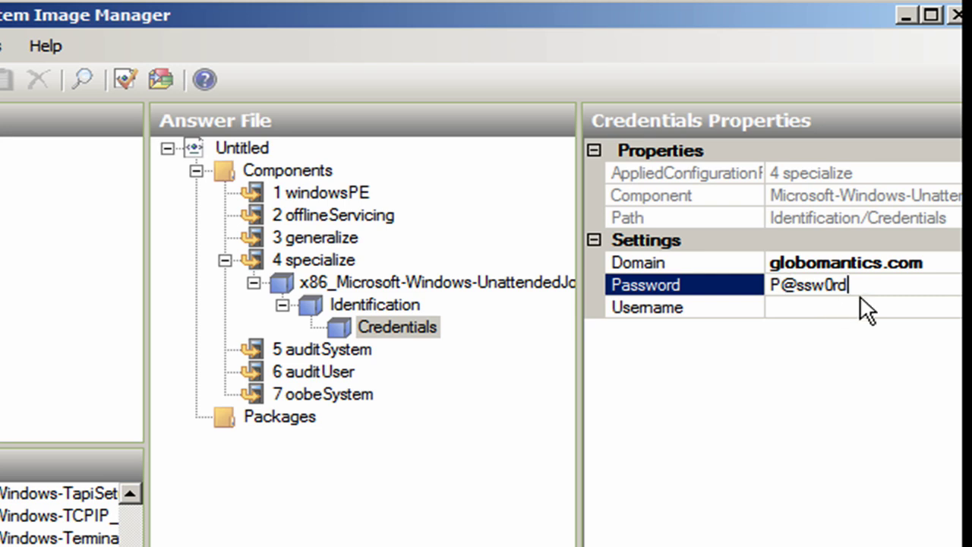
click(805, 307)
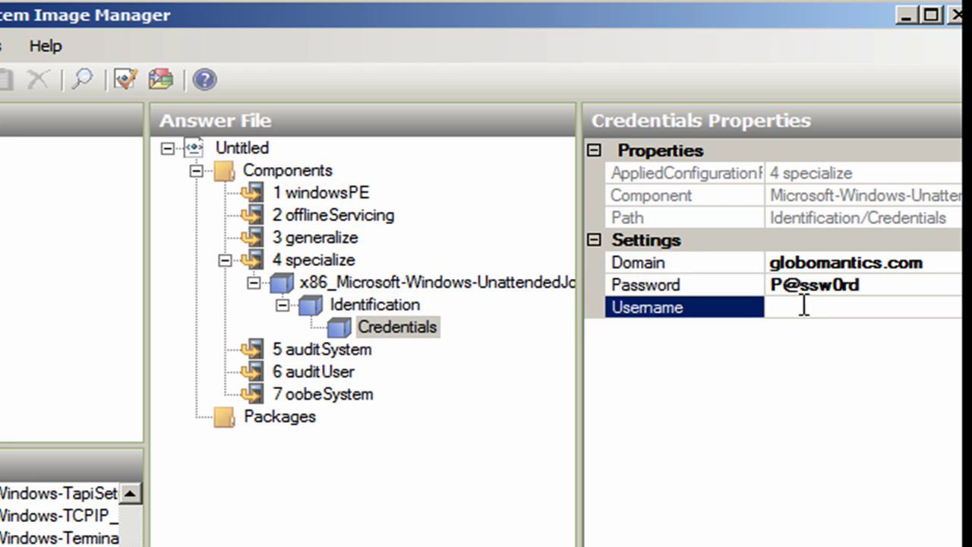
text(administrator)
click(756, 360)
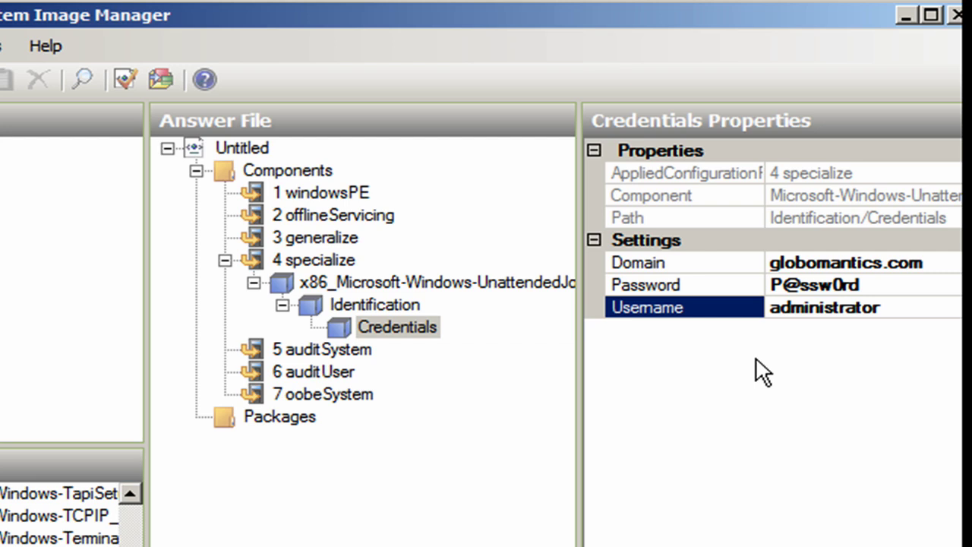
- Set Identification's JoinDomain to globomantics.com and review the Credentials settings
click(361, 300)
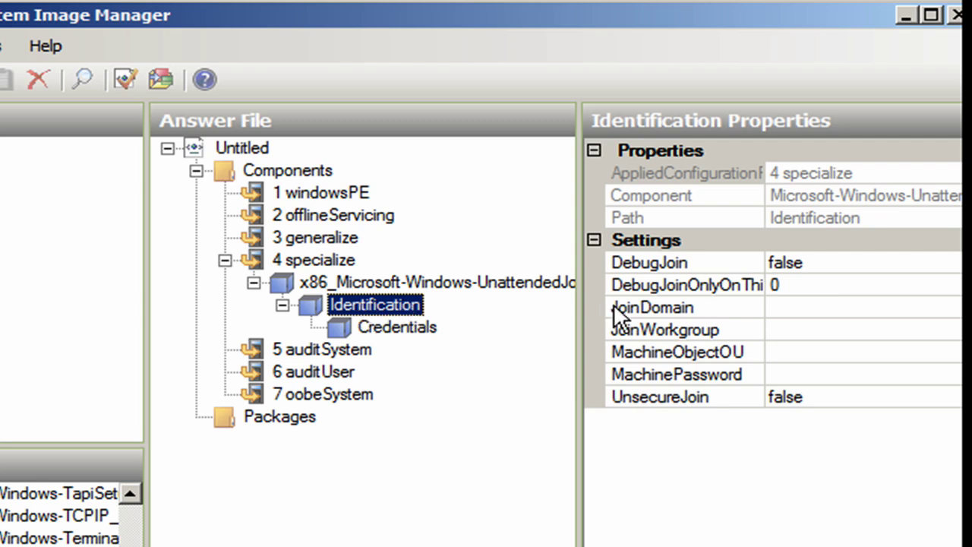
click(777, 306)
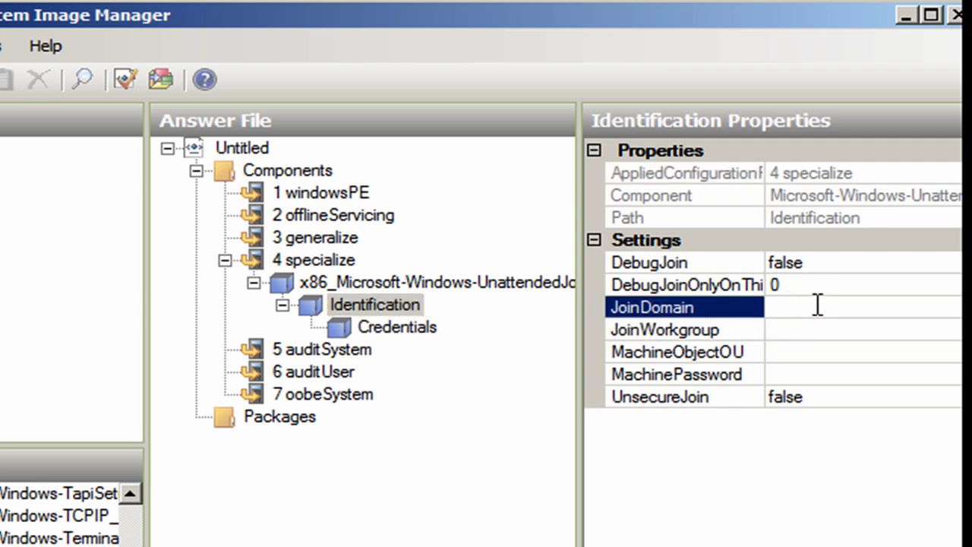
text(globomantics.com)
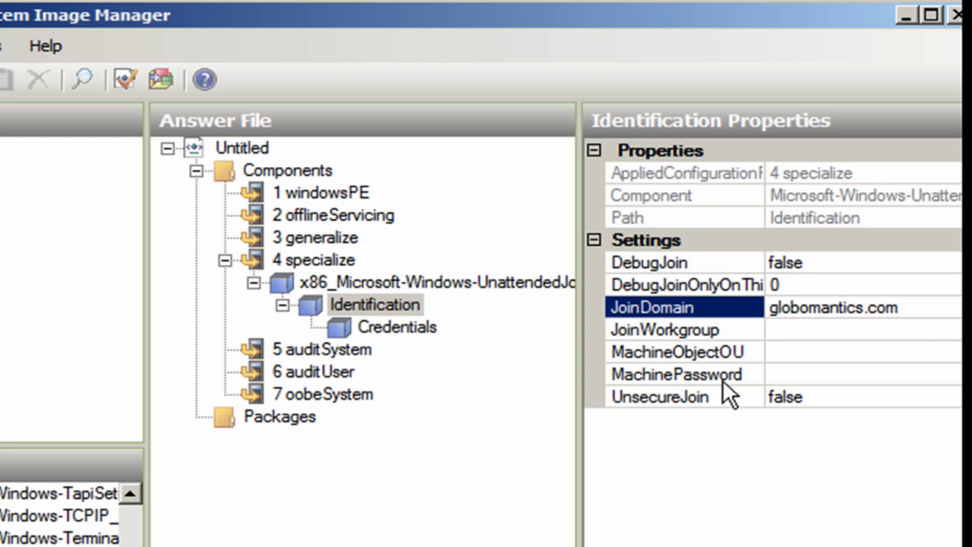
click(427, 329)
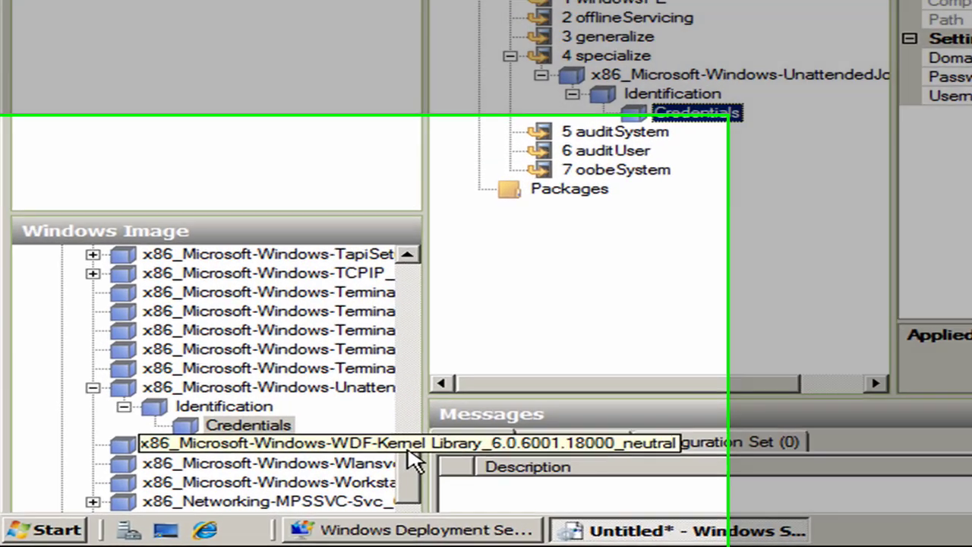
- Add the x86_Microsoft-Windows-Shell-Setup component to the 4 specialize pass
drag(410, 460, 413, 384)
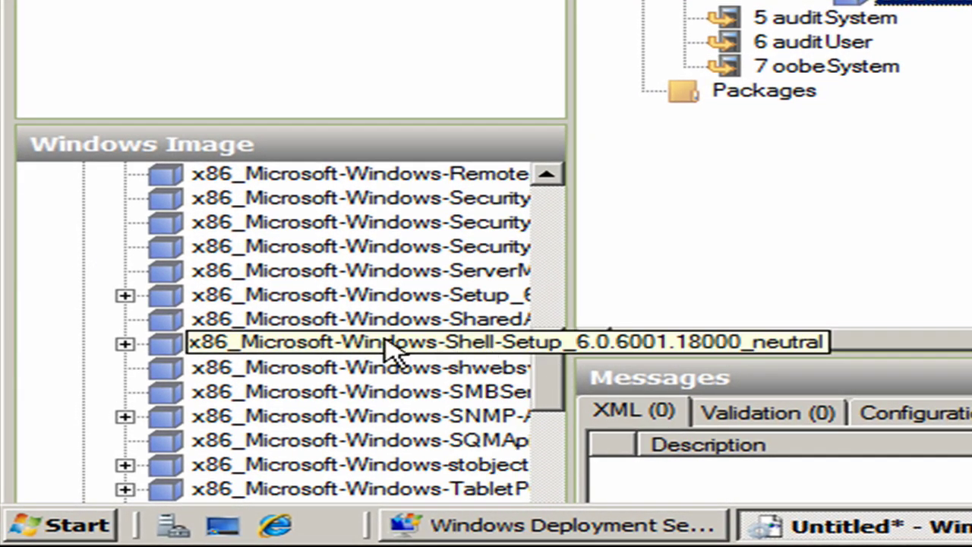
click(125, 344)
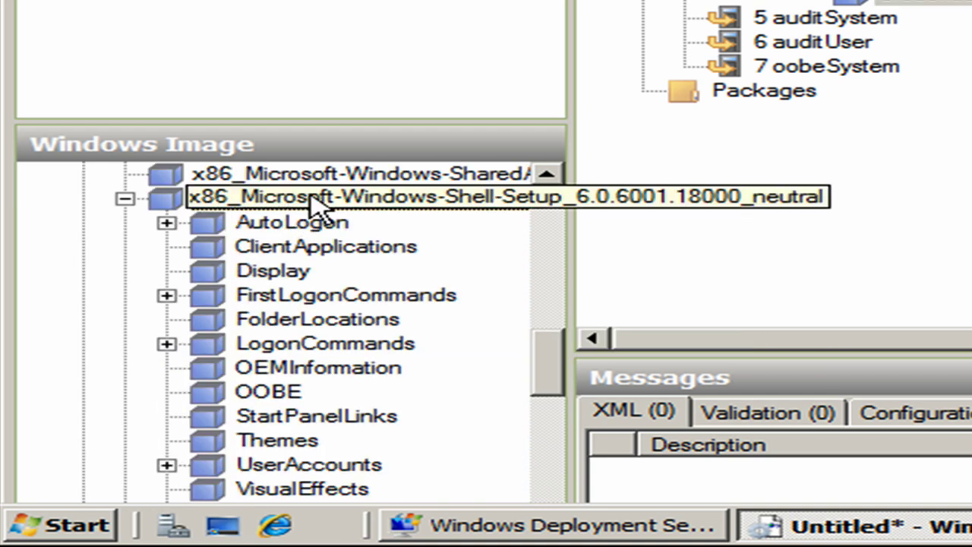
right_click(362, 204)
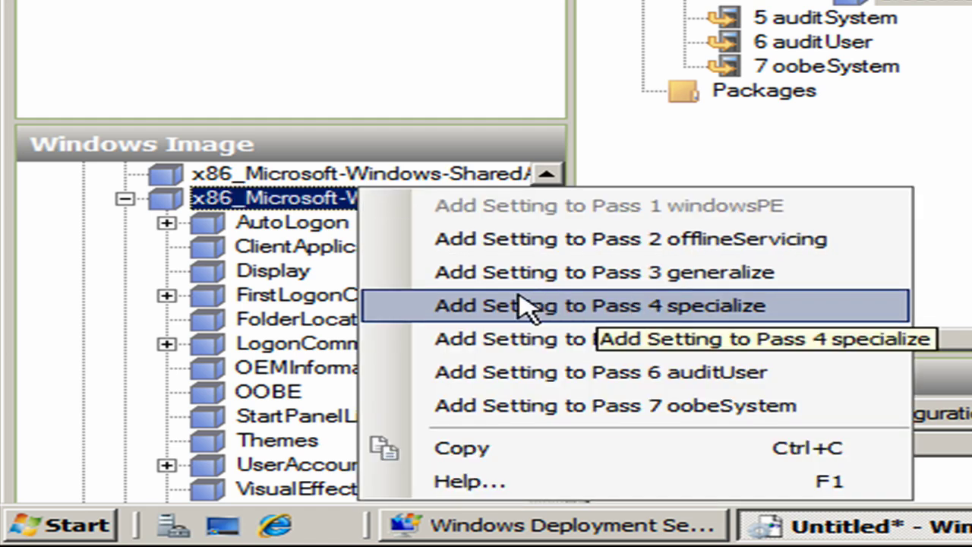
click(596, 308)
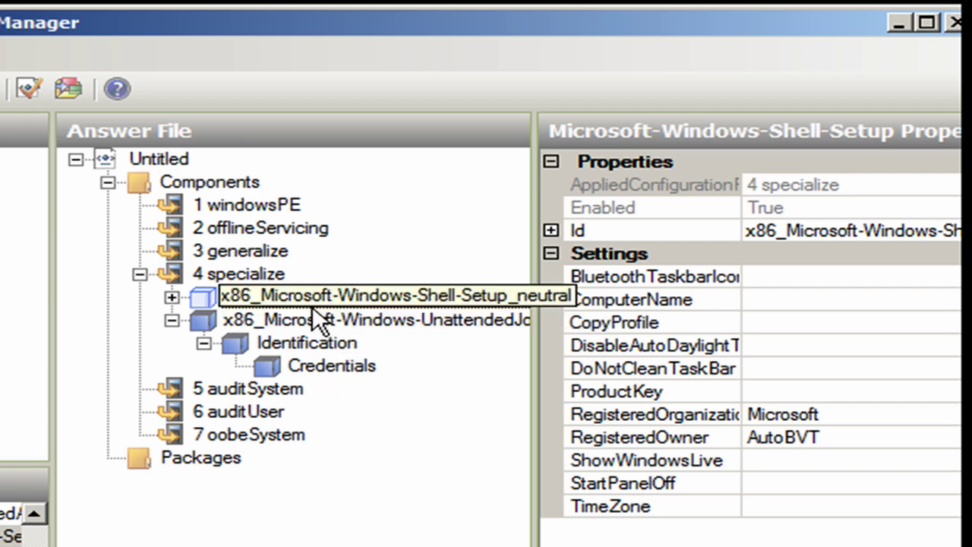
- Set the Shell-Setup ComputerName value to DAL-DC1-2K8
click(767, 300)
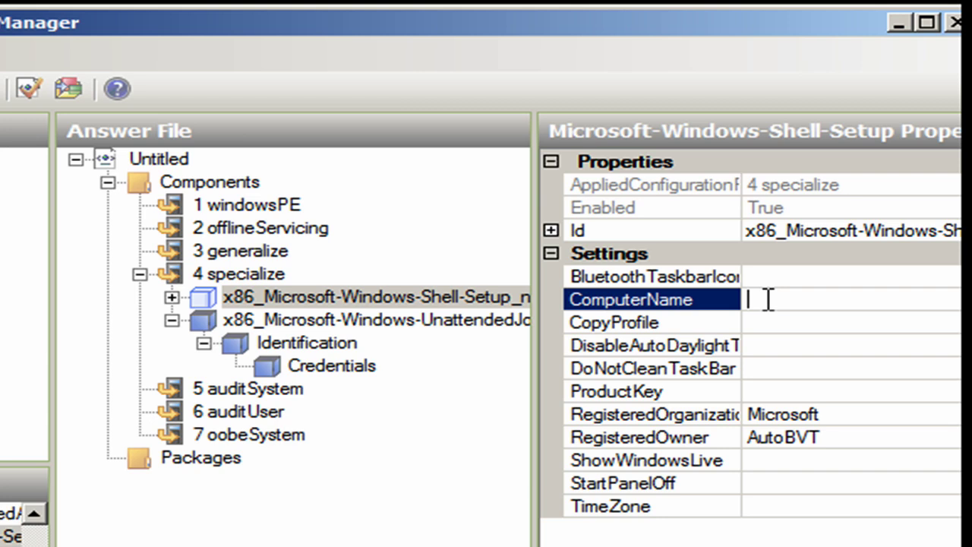
text(DAL-DC1-2)
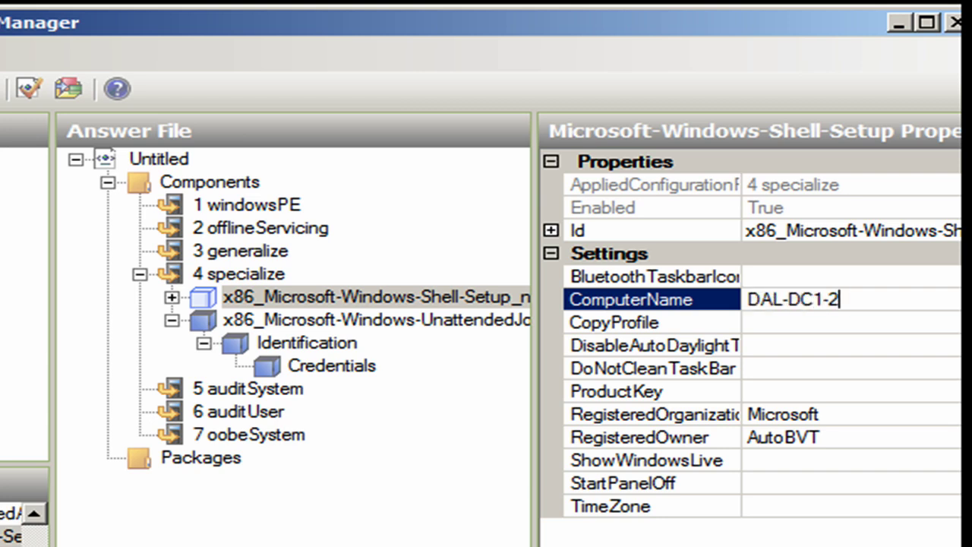
text(K8)
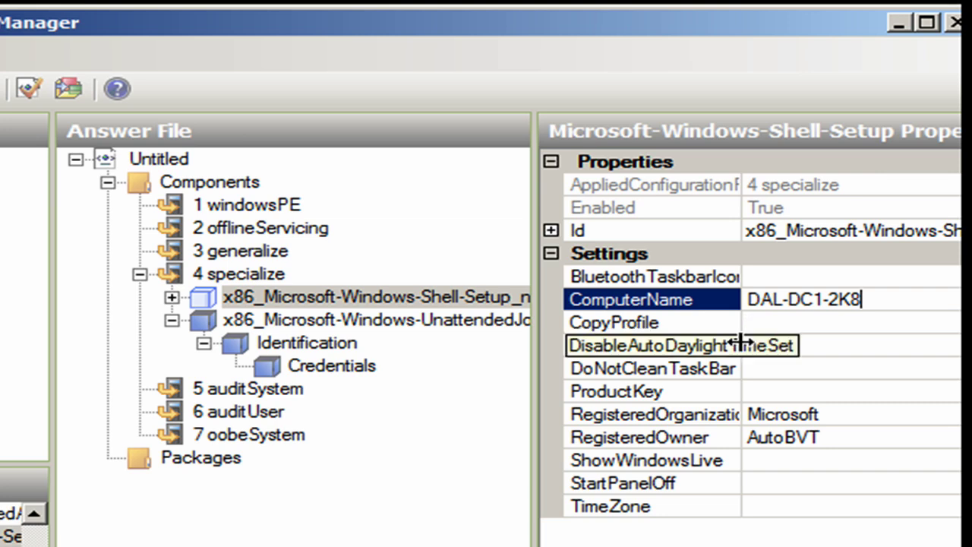
key(Return)
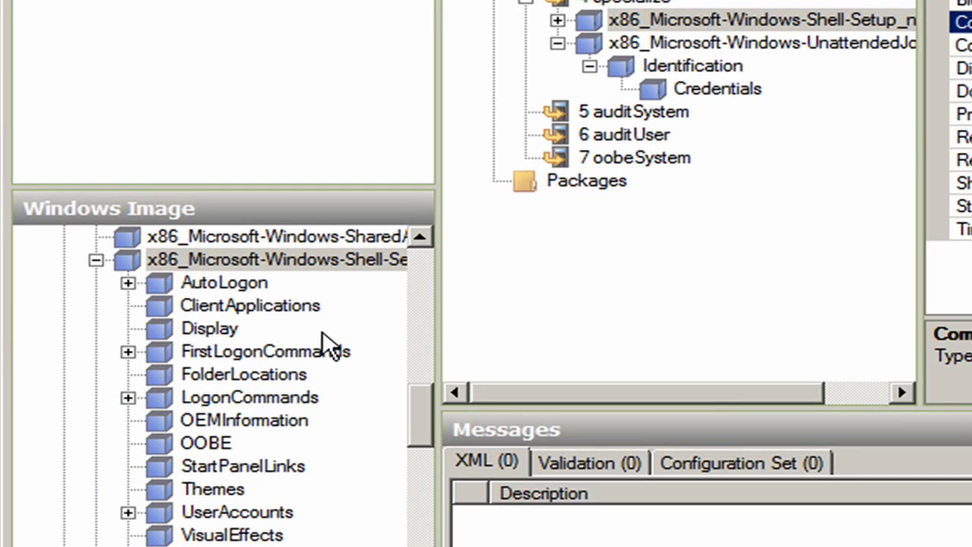
- Scroll the Windows Image list, clear the answer file selection, and bring up the File menu
click(328, 260)
scroll(323, 261, up, 15)
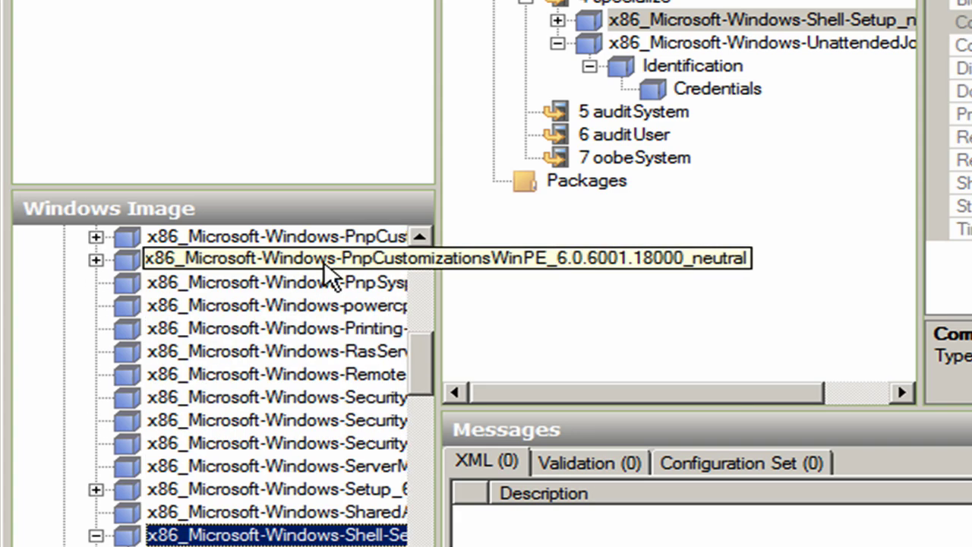
scroll(323, 261, down, 7)
scroll(324, 262, down, 15)
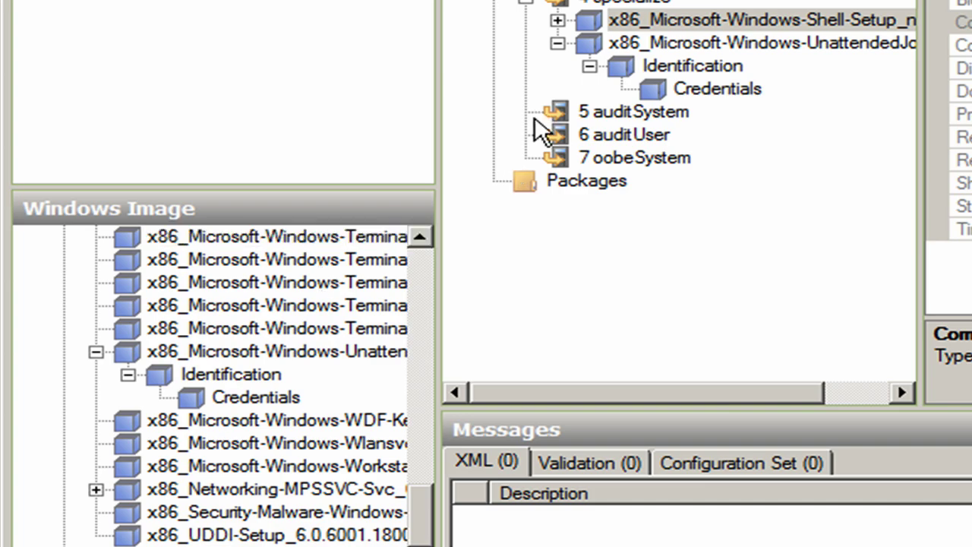
click(690, 134)
click(33, 29)
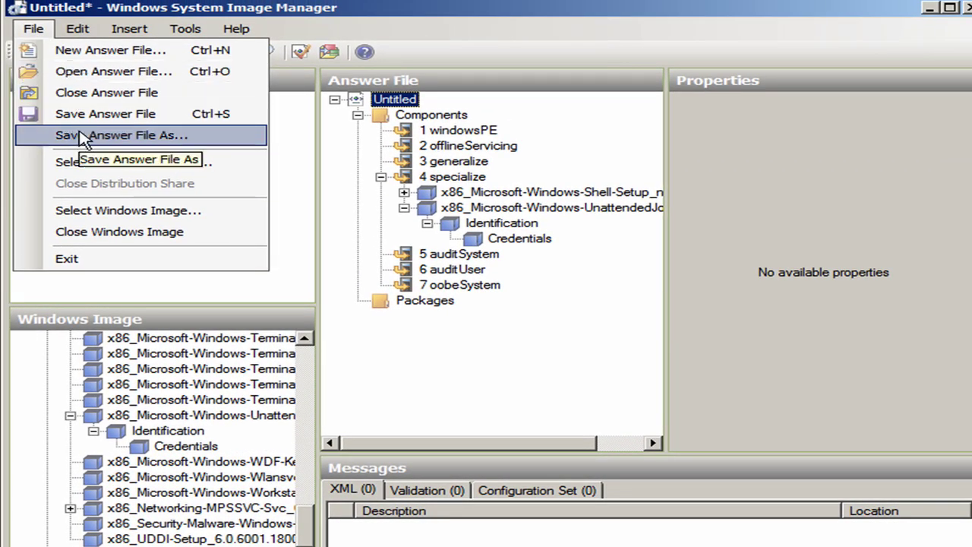
- Save the answer file as Autounattended.xml in the root of Local Disk (C:)
click(83, 137)
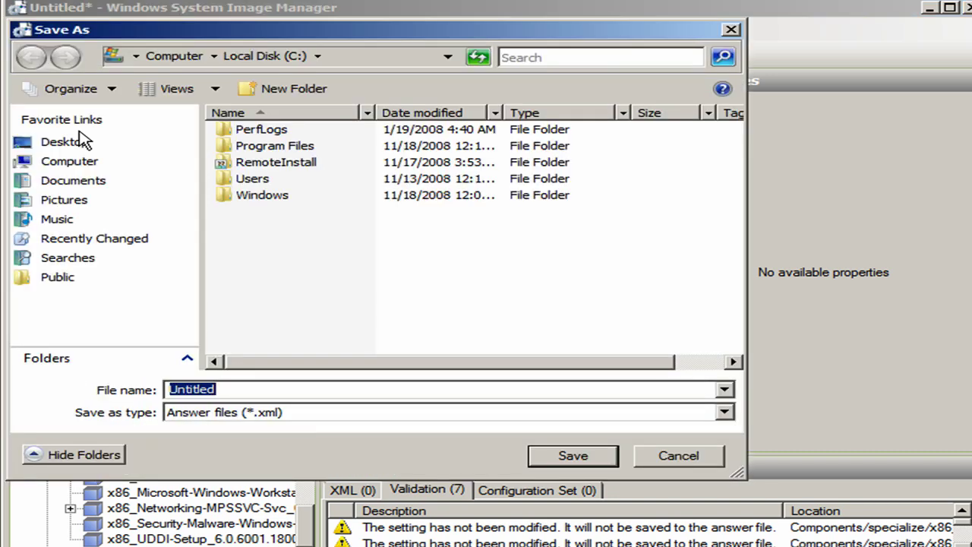
click(83, 162)
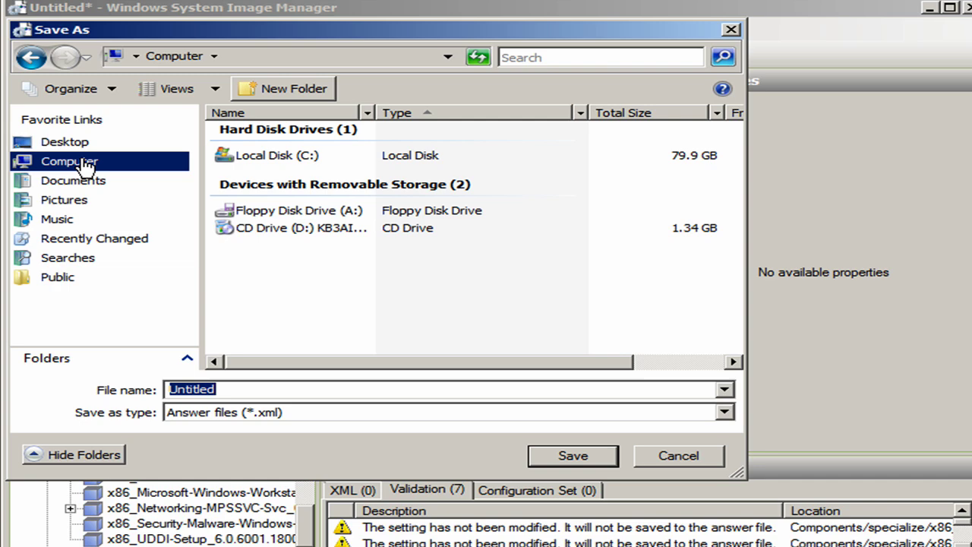
double_click(257, 157)
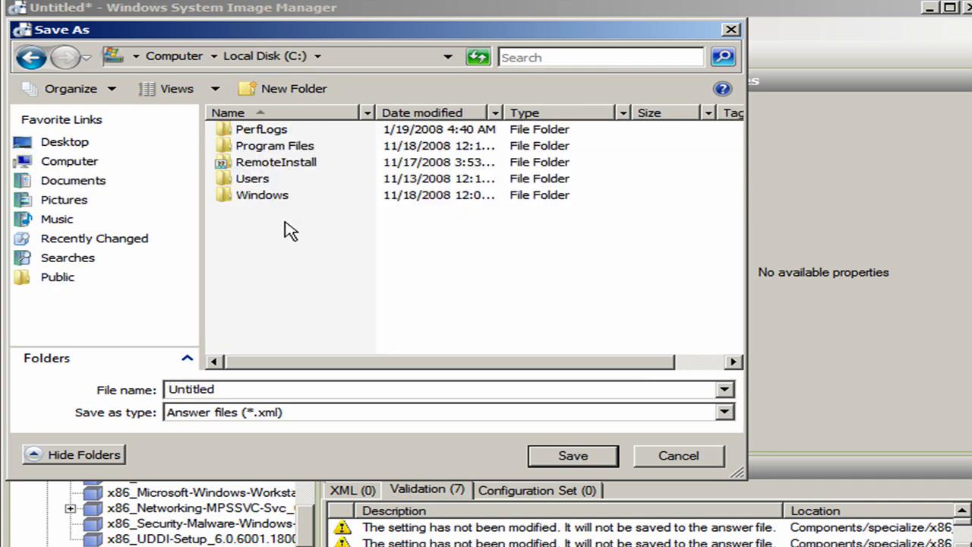
double_click(220, 389)
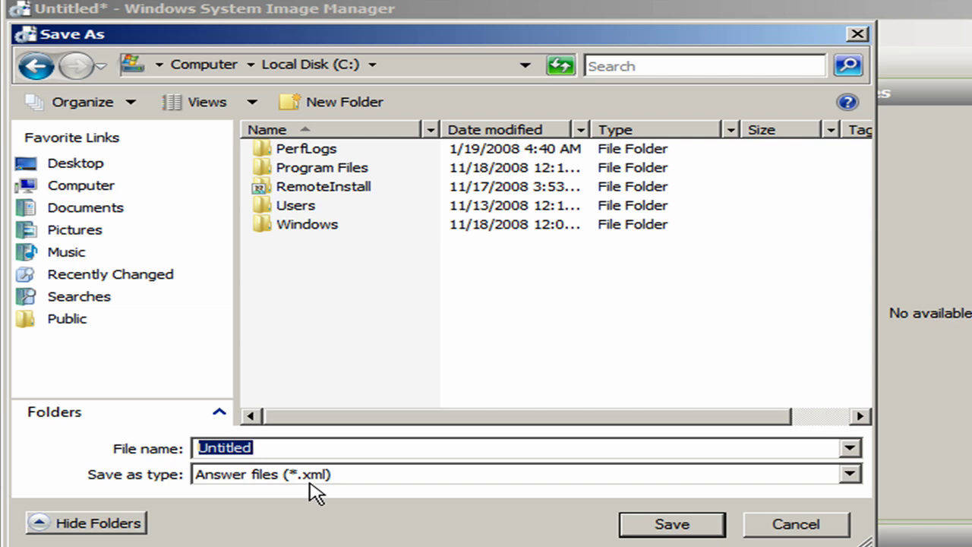
text(Au)
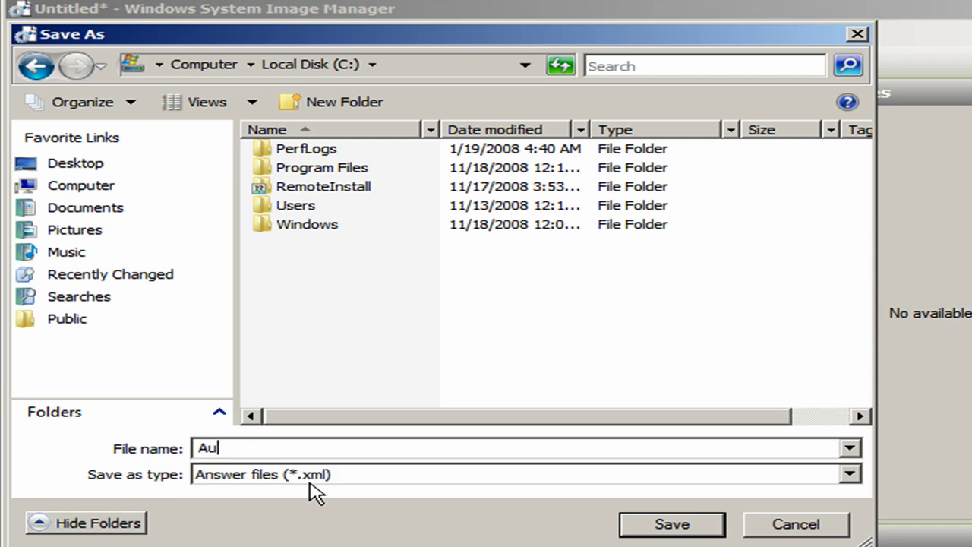
text(tounattended)
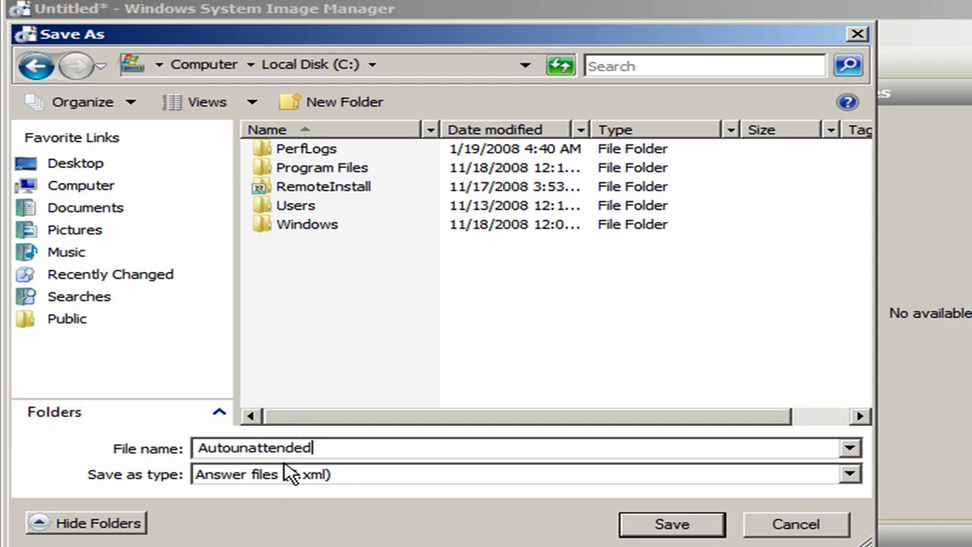
click(654, 526)
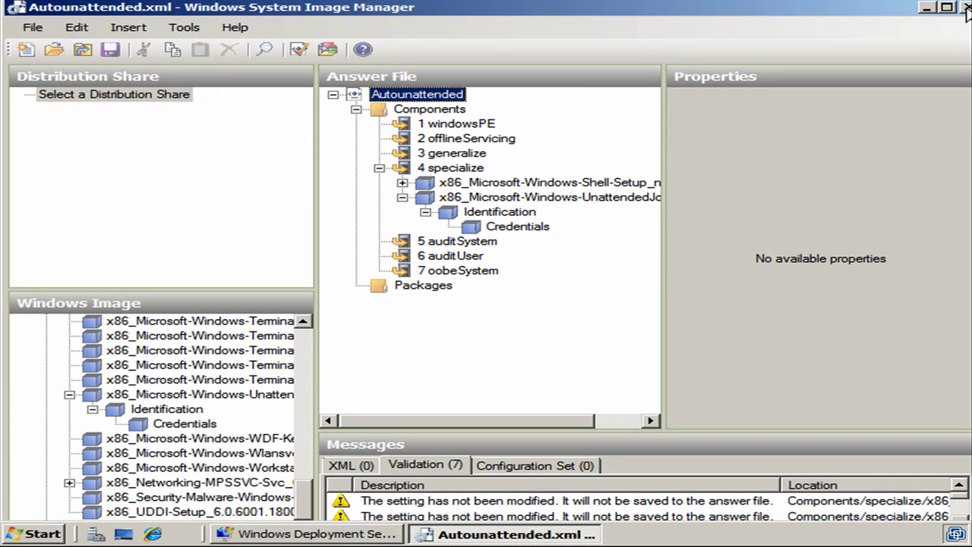
- Close System Image Manager and allow the SERVERENTERPRISE image to install in unattended mode
click(965, 8)
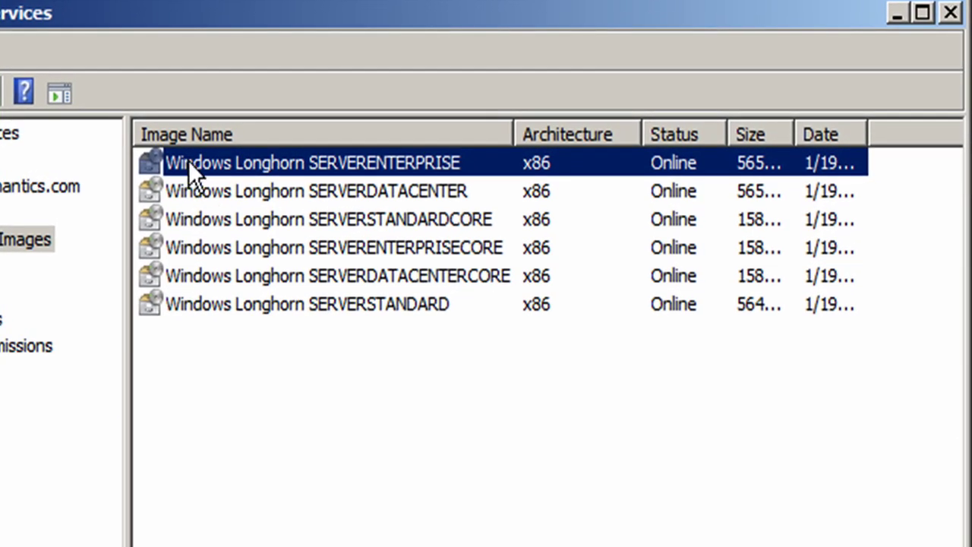
right_click(279, 157)
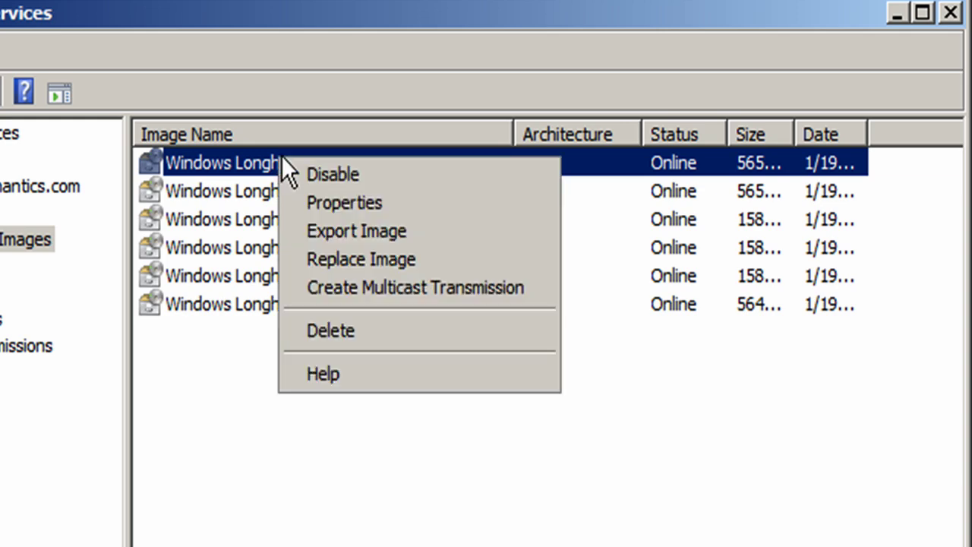
click(325, 196)
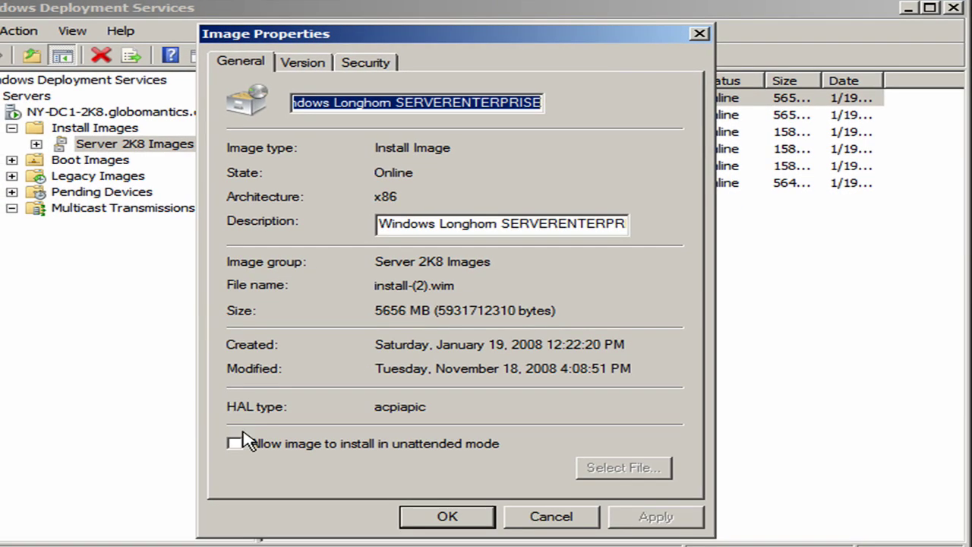
click(235, 443)
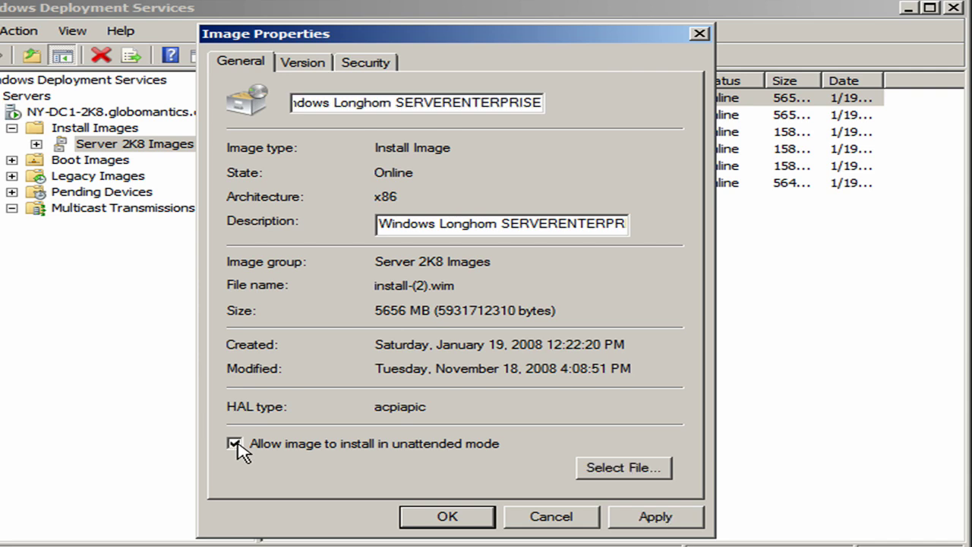
click(596, 467)
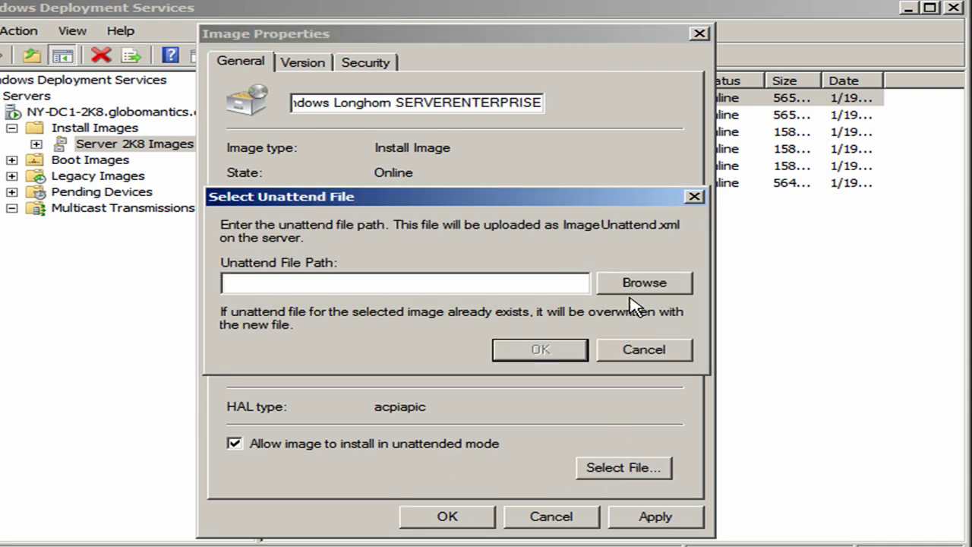
- Attach C:\Autounattended.xml as the SERVERENTERPRISE image's unattend file and apply the properties
click(632, 287)
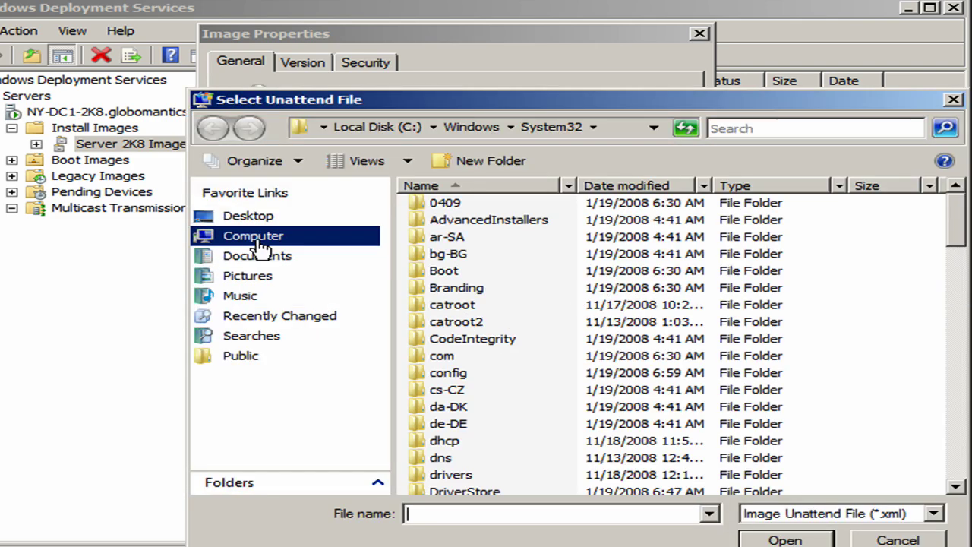
click(255, 238)
double_click(450, 231)
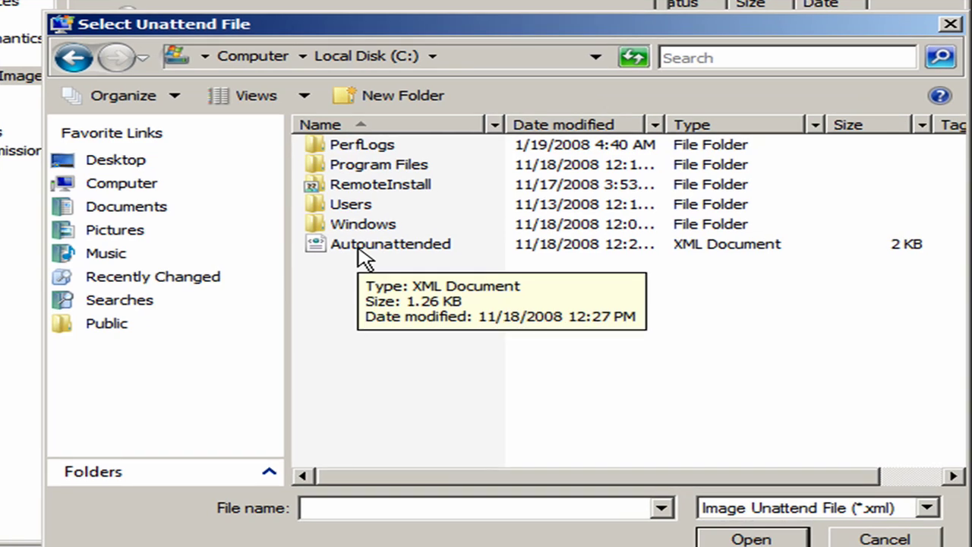
double_click(362, 251)
click(423, 313)
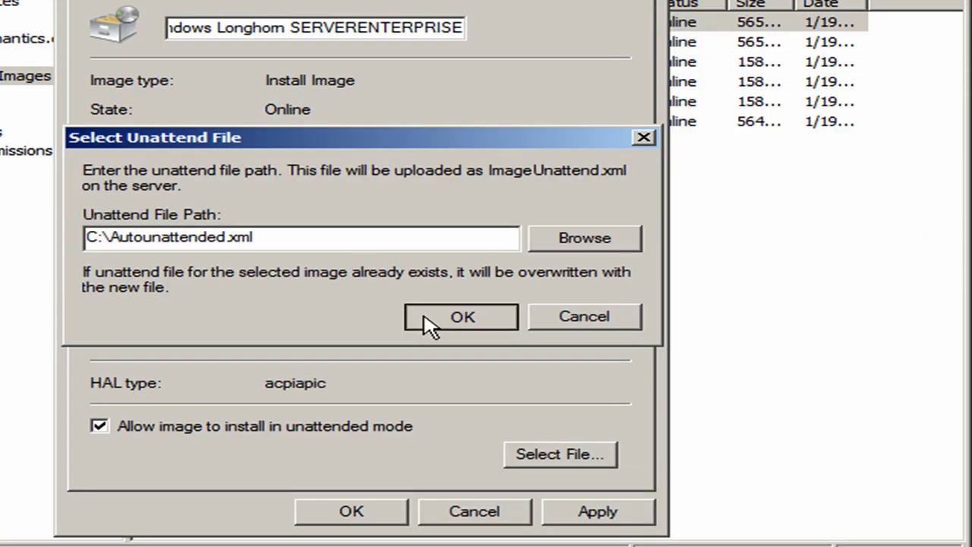
click(313, 512)
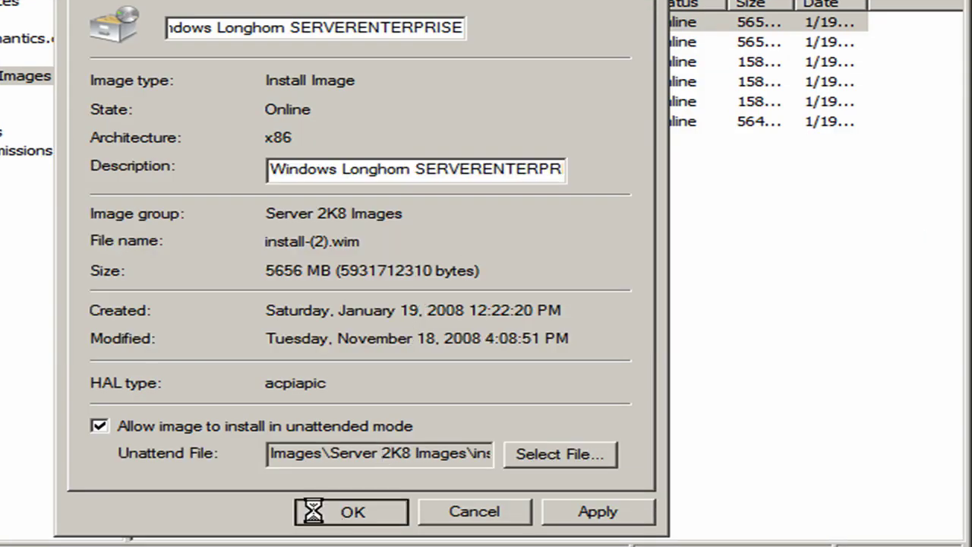